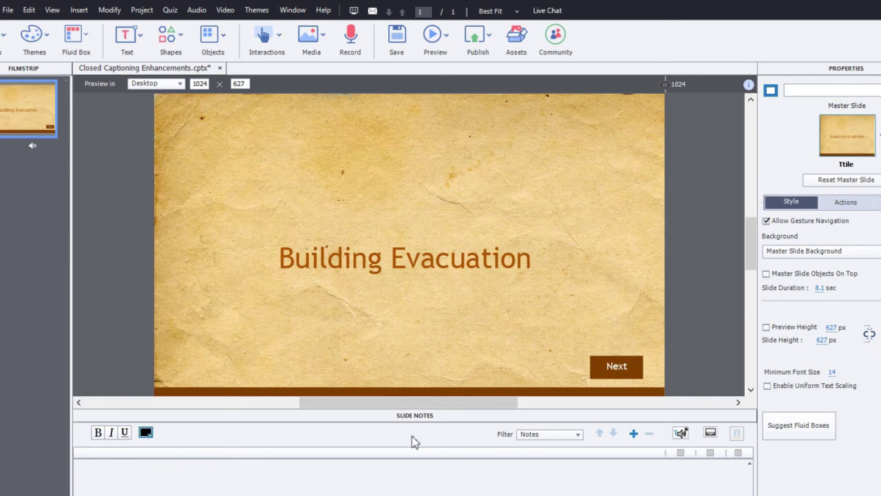
Open the closed captioning editor for the Building Evacuation slide's audio and show its closed caption rows.
{"action": "left_click", "coordinate": [566, 439]}
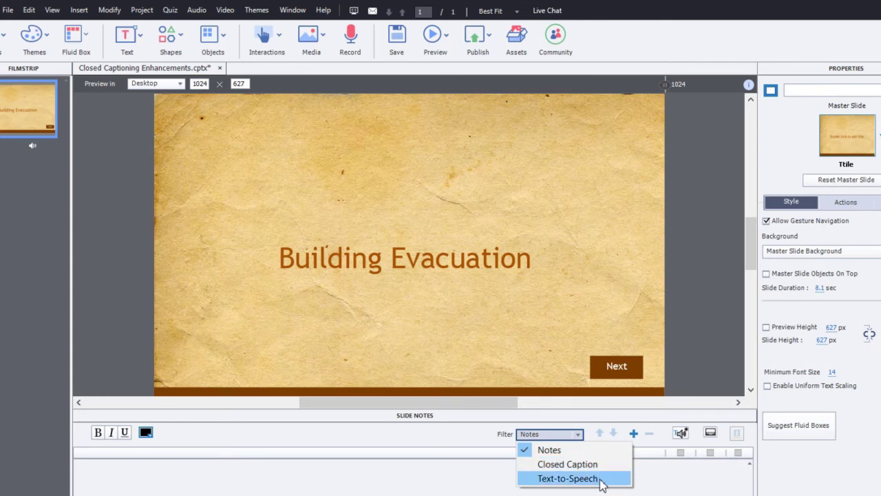
{"action": "left_click", "coordinate": [641, 421]}
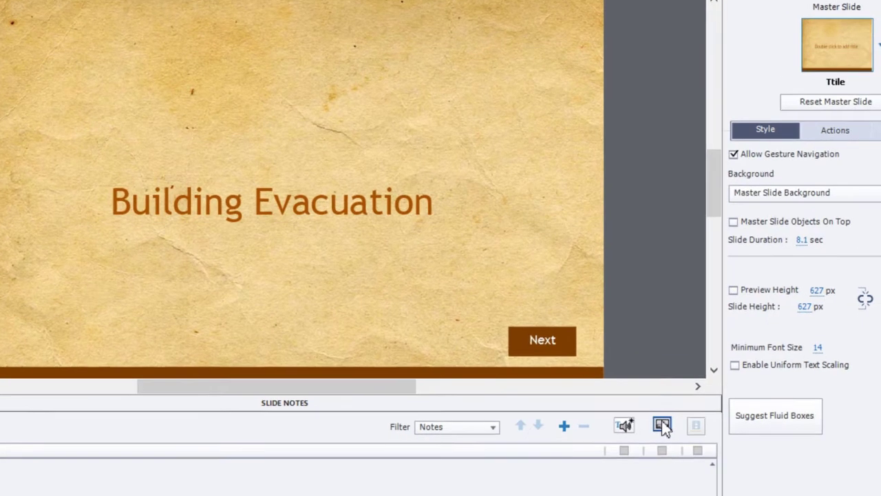
{"action": "left_click", "coordinate": [688, 431]}
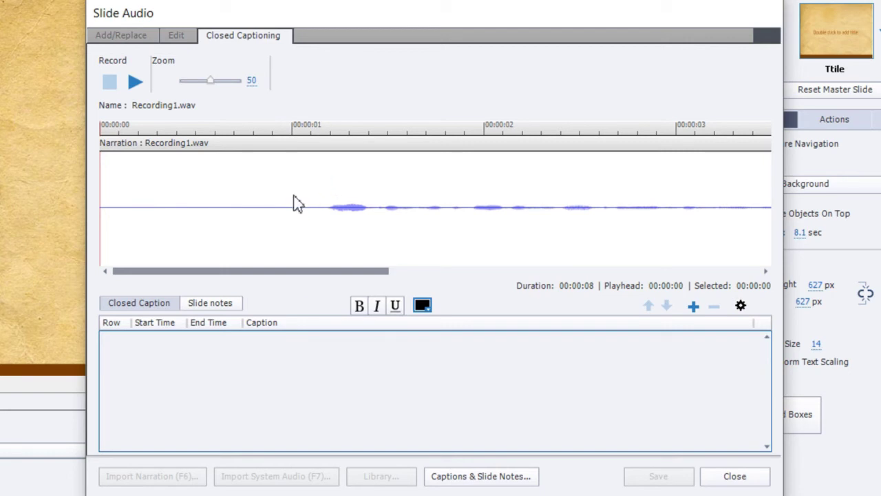
{"action": "left_click", "coordinate": [158, 304]}
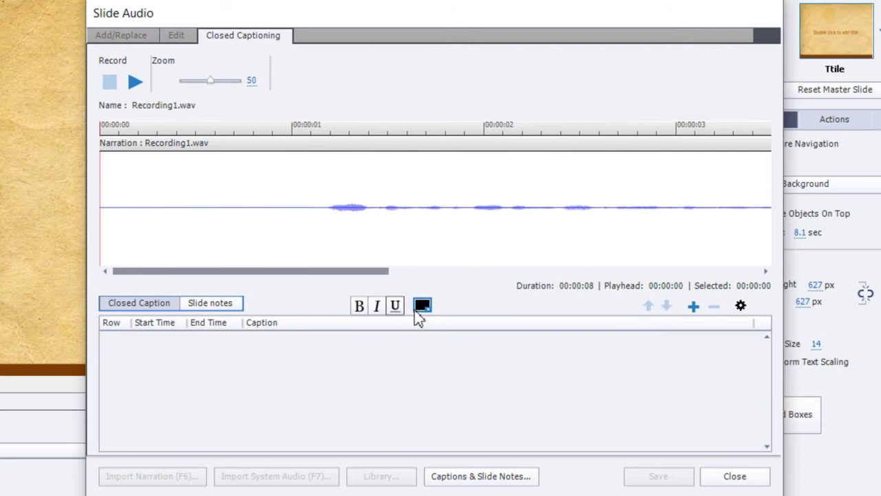
Play the narration and add a caption where speech starts, at about 1.2 seconds, reading "Welcome to the Building Evacuation online course.".
{"action": "left_click", "coordinate": [136, 84]}
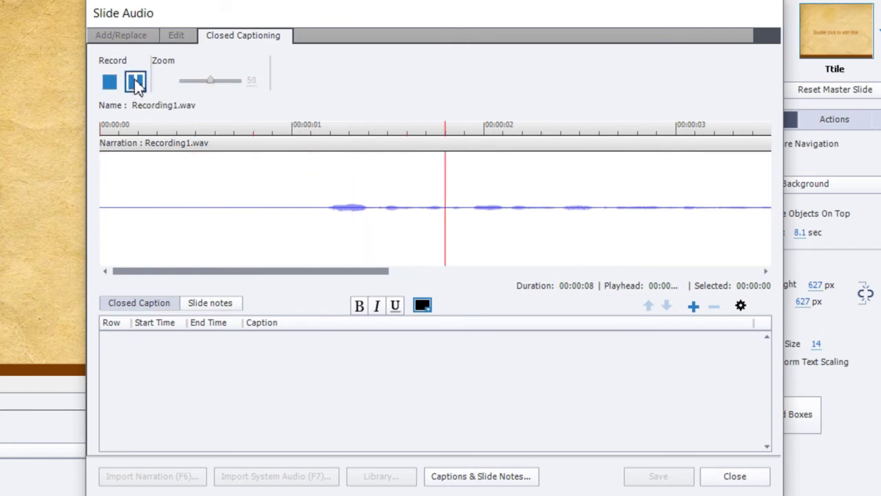
{"action": "left_click", "coordinate": [135, 83]}
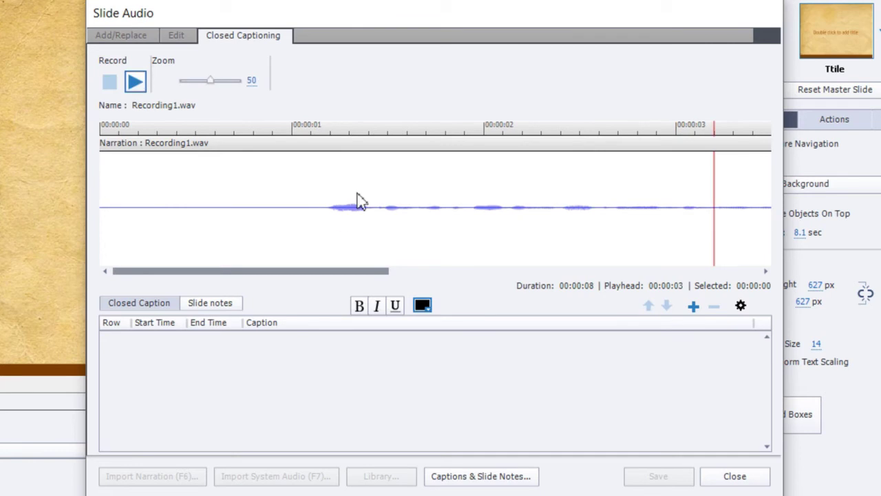
{"action": "left_click", "coordinate": [330, 130]}
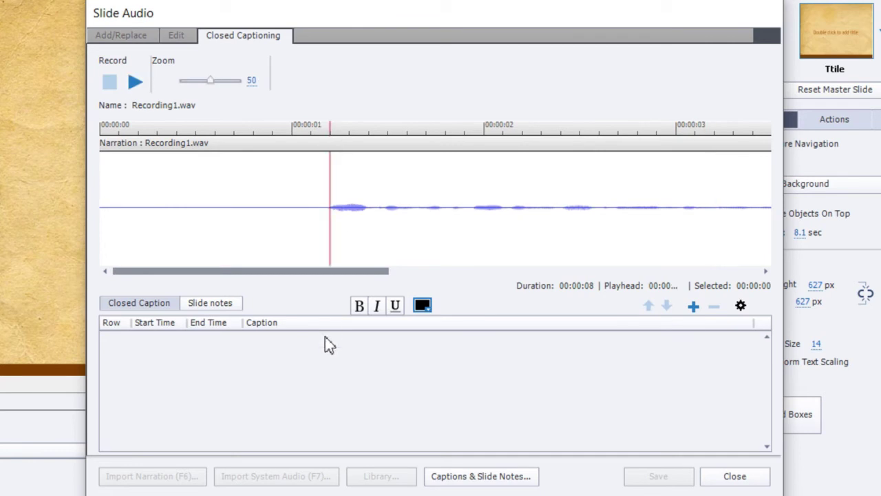
{"action": "left_click", "coordinate": [693, 305]}
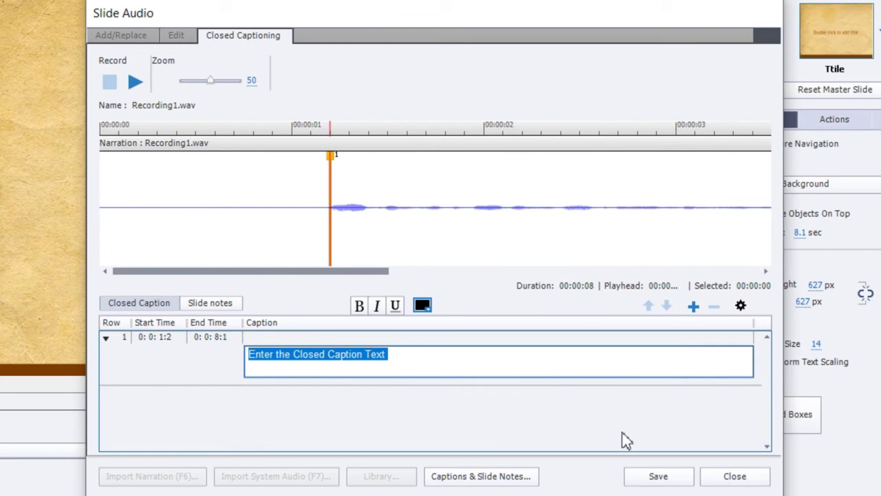
{"action": "type", "text": "We"}
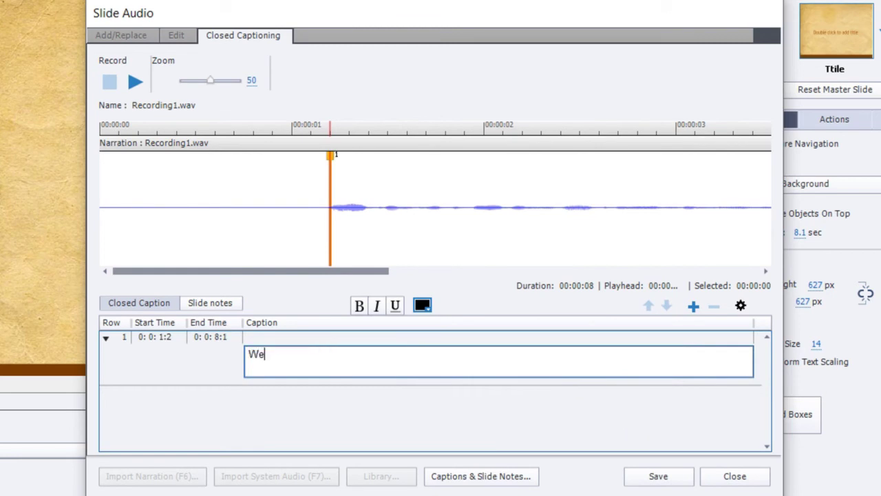
{"action": "type", "text": "lcome to the Building "}
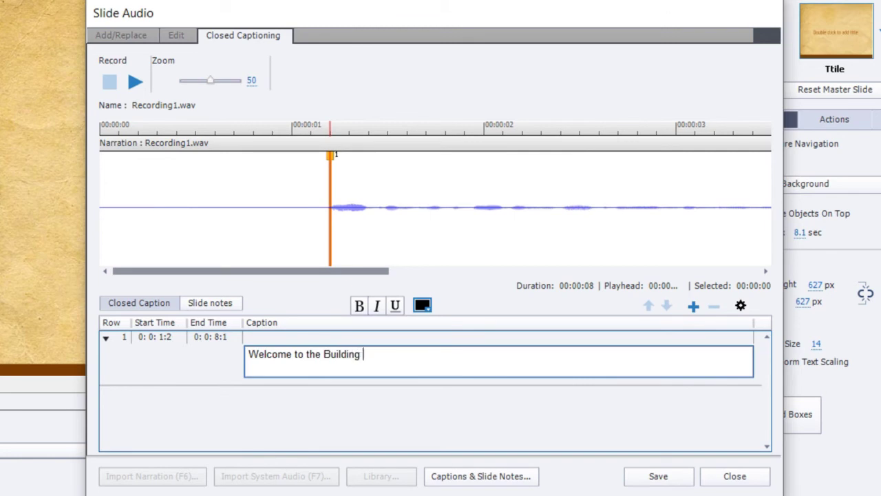
{"action": "type", "text": "Evacuation online course."}
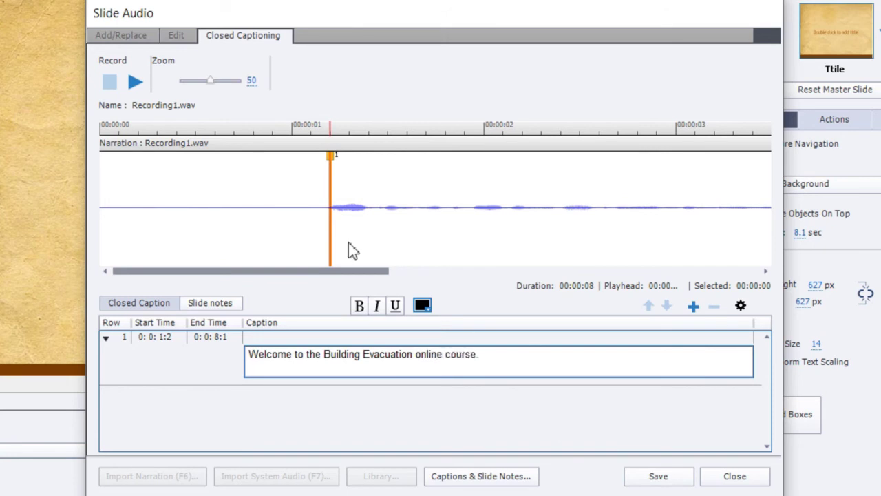
Play on to the second sentence, add a second caption there and move its start marker to 4.8 seconds.
{"action": "left_click", "coordinate": [138, 85]}
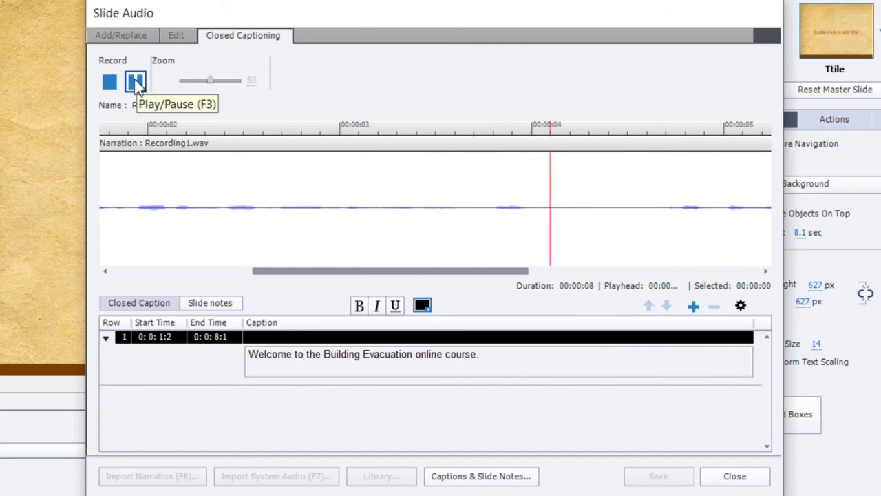
{"action": "left_click", "coordinate": [135, 83]}
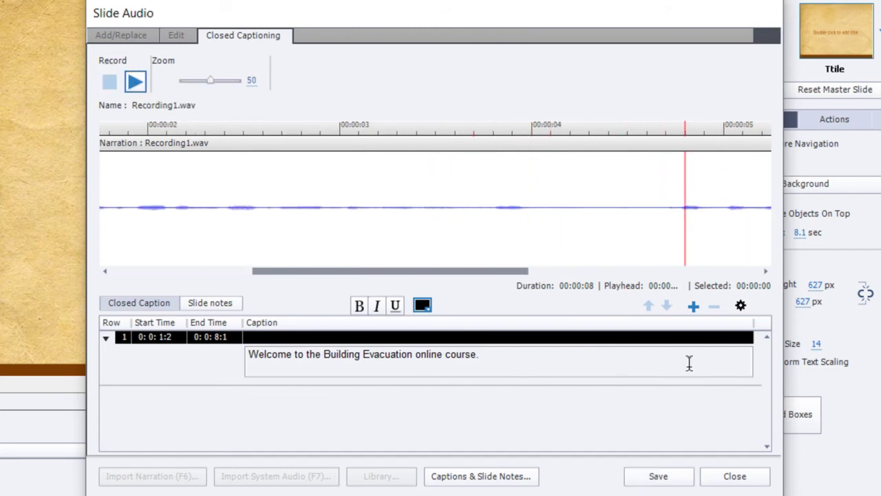
{"action": "left_click", "coordinate": [693, 306]}
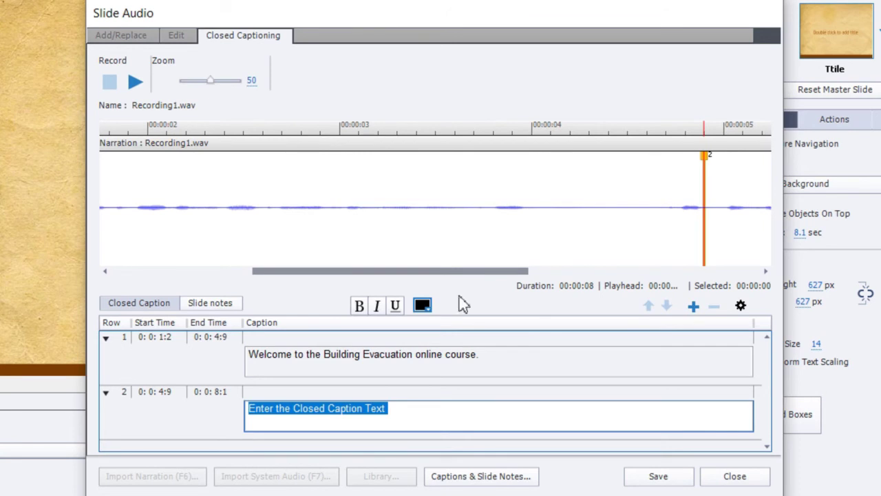
{"action": "left_click", "coordinate": [705, 156]}
{"action": "left_click_drag", "start_coordinate": [705, 155], "coordinate": [685, 157]}
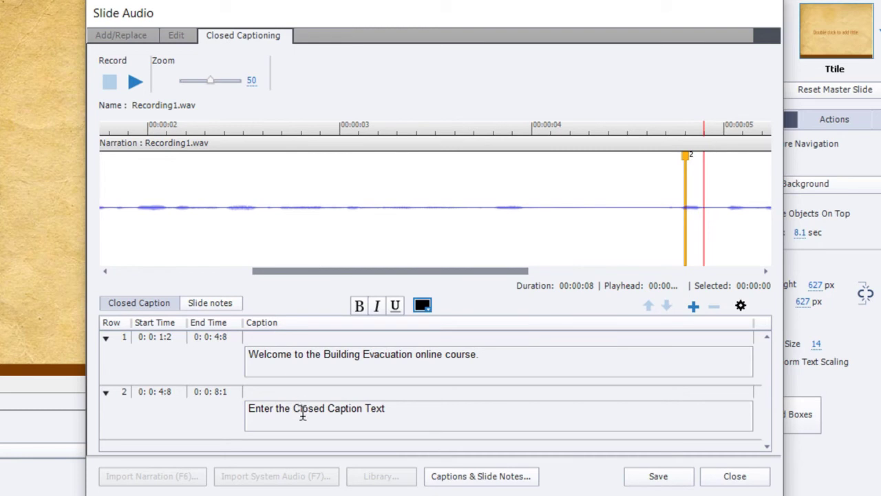
Replace the second caption's placeholder text with "Click the Next button to begin." and play the rest of the narration.
{"action": "left_click", "coordinate": [372, 417]}
{"action": "left_click_drag", "start_coordinate": [417, 411], "coordinate": [185, 391]}
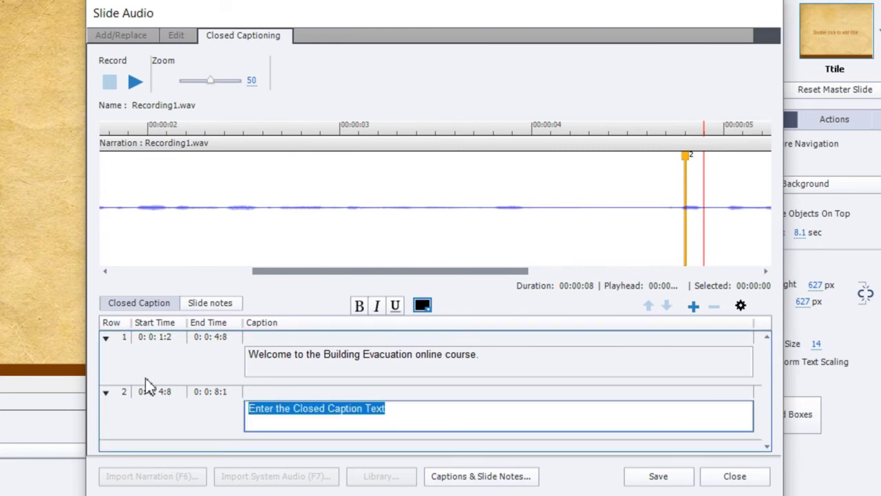
{"action": "type", "text": "Clic"}
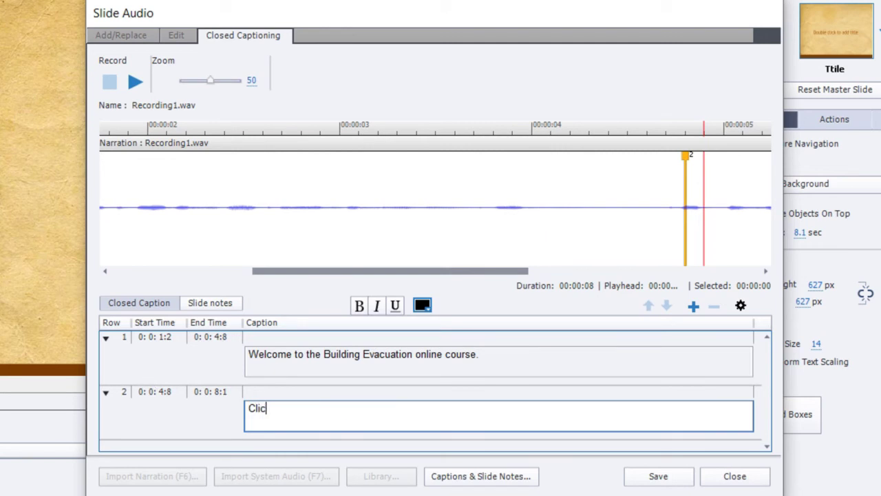
{"action": "type", "text": "k the Next button"}
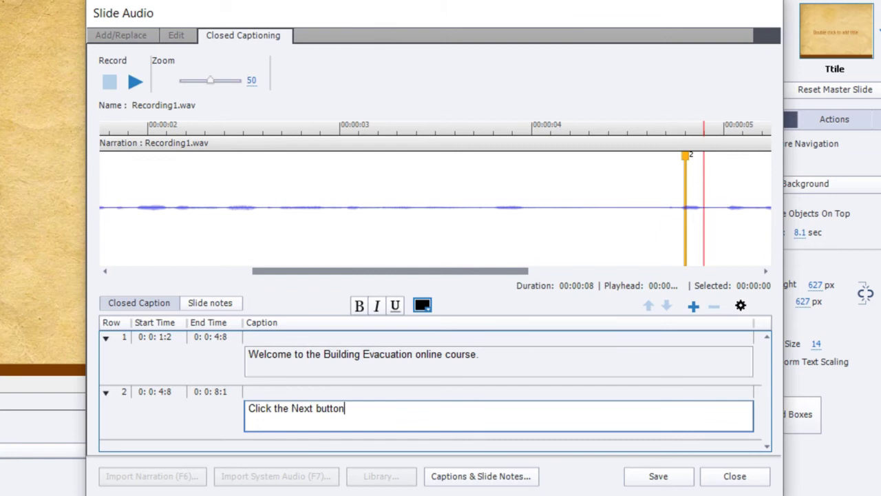
{"action": "type", "text": " to begin."}
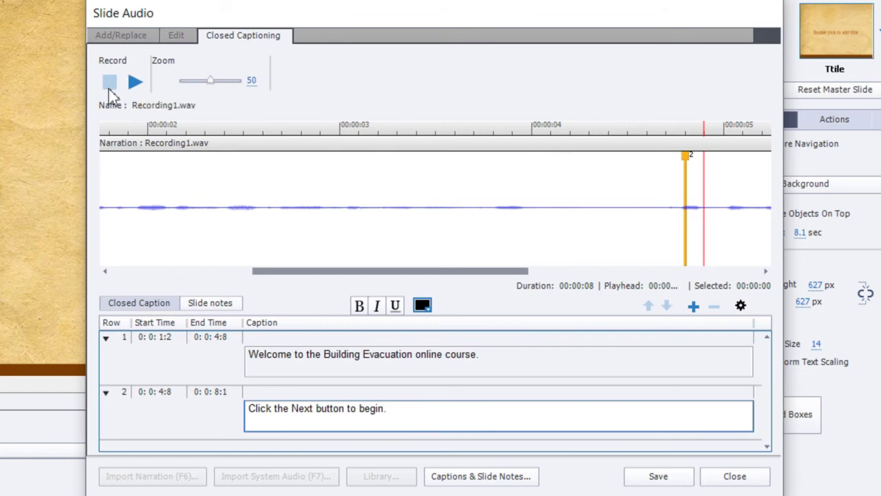
{"action": "left_click", "coordinate": [136, 83]}
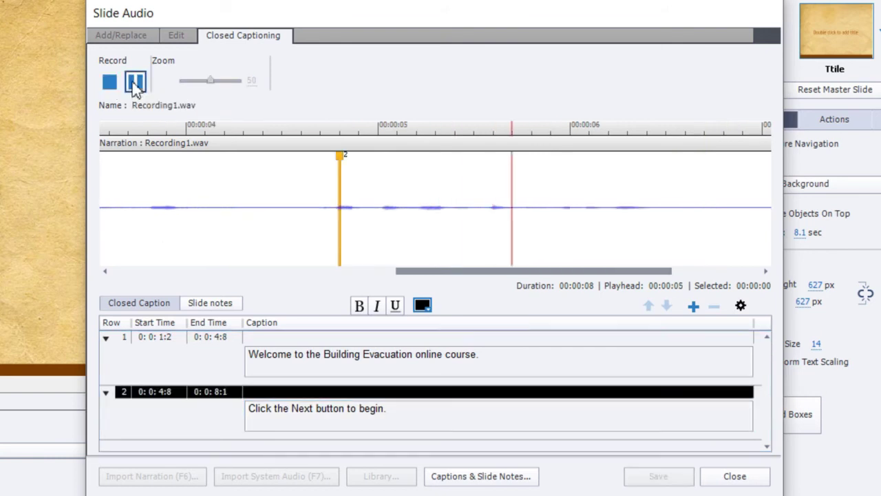
{"action": "left_click", "coordinate": [135, 83]}
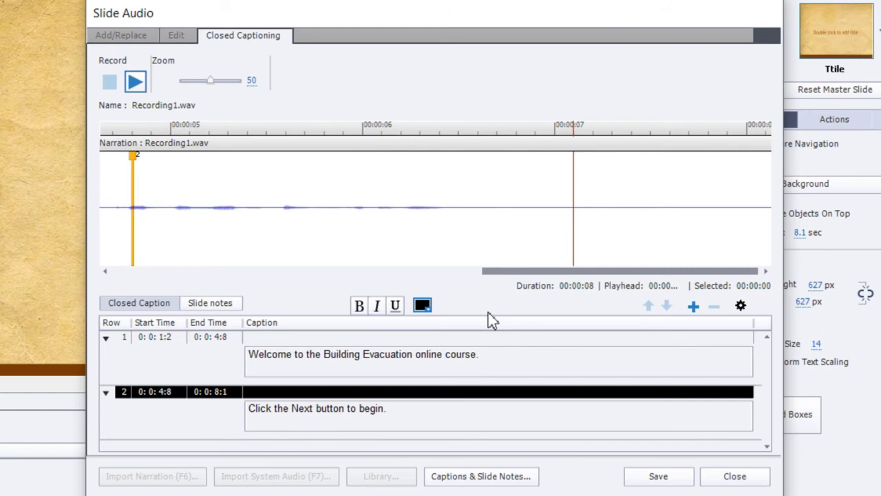
Format "Building Evacuation" in the first caption as bold, italic and underlined, and colour it light purple.
{"action": "left_click", "coordinate": [416, 357]}
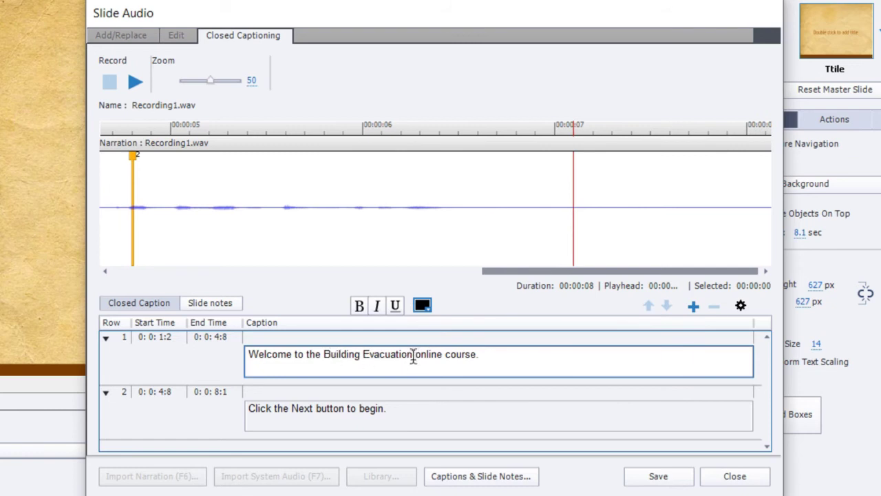
{"action": "left_click_drag", "start_coordinate": [413, 356], "coordinate": [326, 348]}
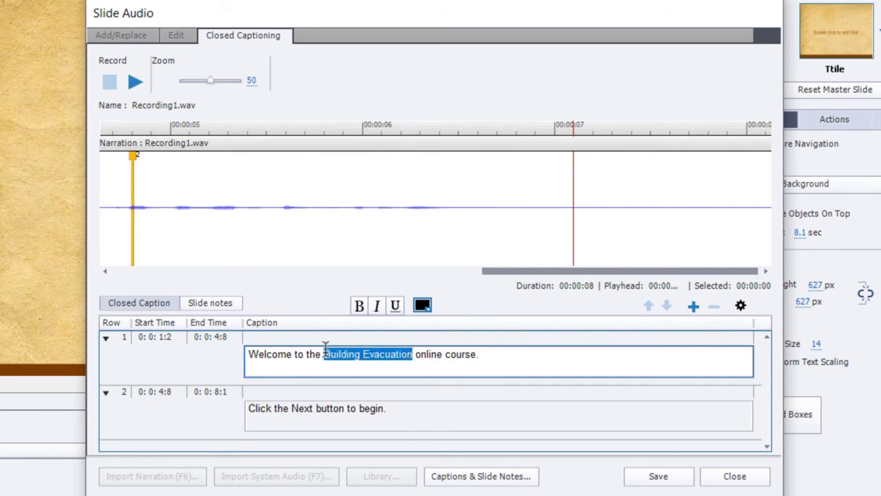
{"action": "left_click", "coordinate": [358, 307]}
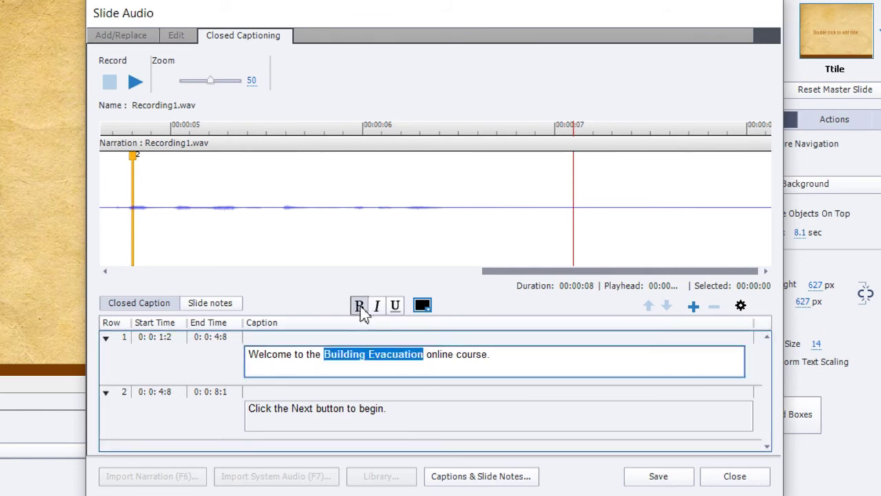
{"action": "left_click", "coordinate": [379, 310]}
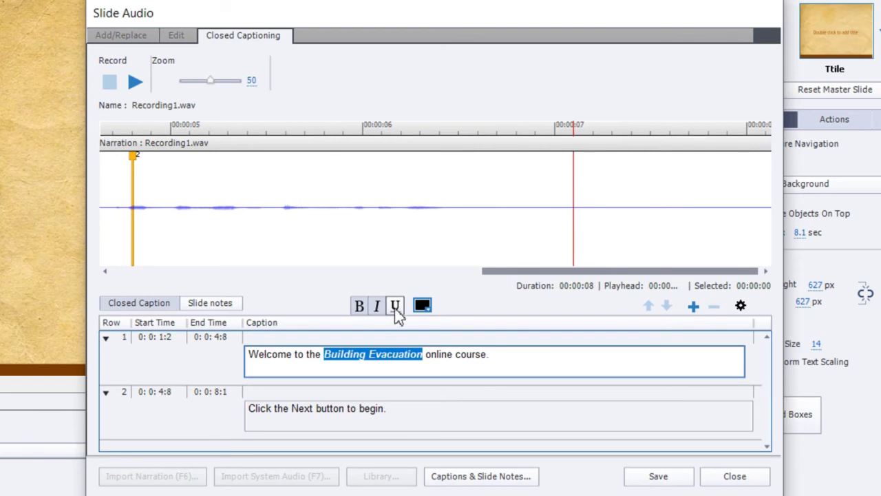
{"action": "left_click", "coordinate": [398, 311]}
{"action": "left_click", "coordinate": [422, 308]}
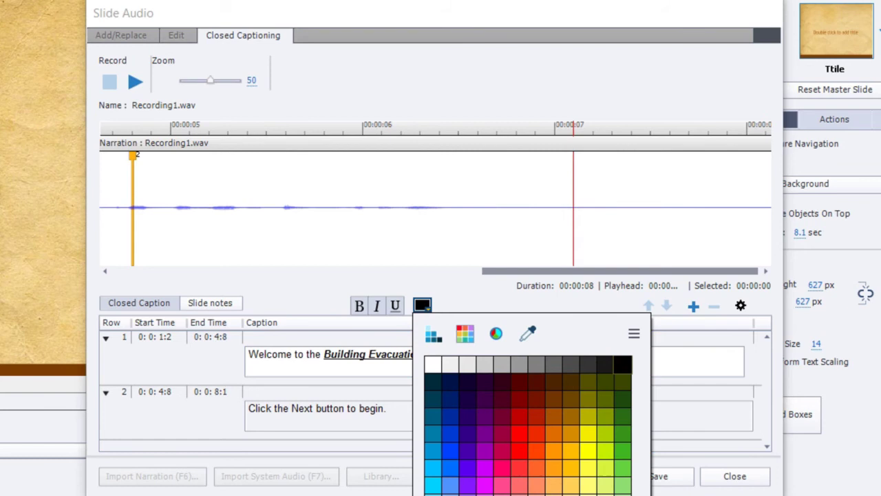
{"action": "left_click", "coordinate": [445, 485]}
{"action": "left_click", "coordinate": [539, 367]}
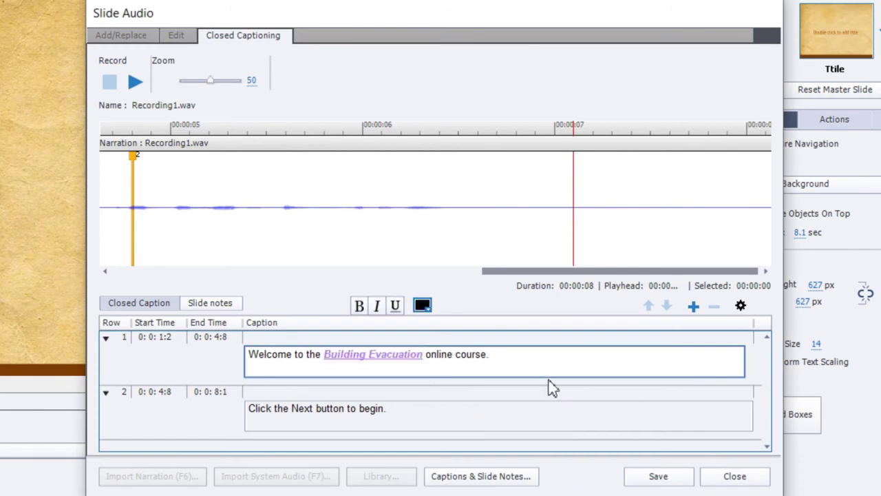
Underline the word "Next" in the second caption.
{"action": "left_click", "coordinate": [399, 410]}
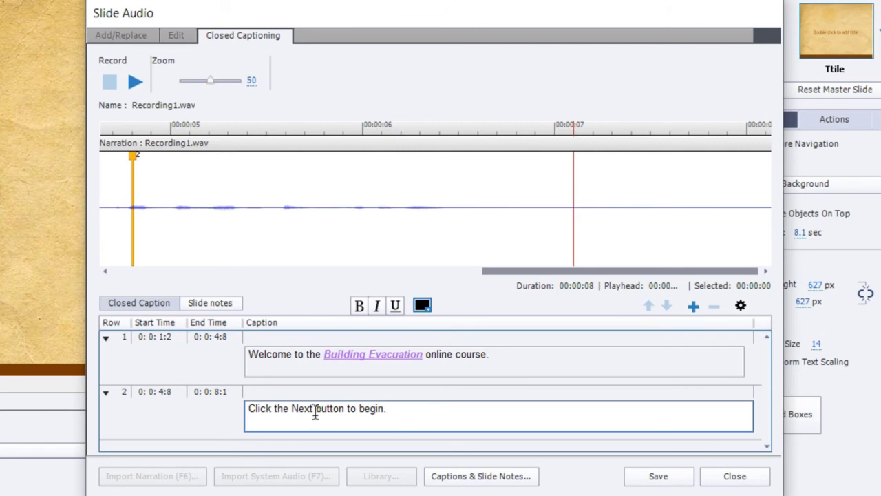
{"action": "left_click_drag", "start_coordinate": [313, 409], "coordinate": [290, 409]}
{"action": "left_click", "coordinate": [396, 307]}
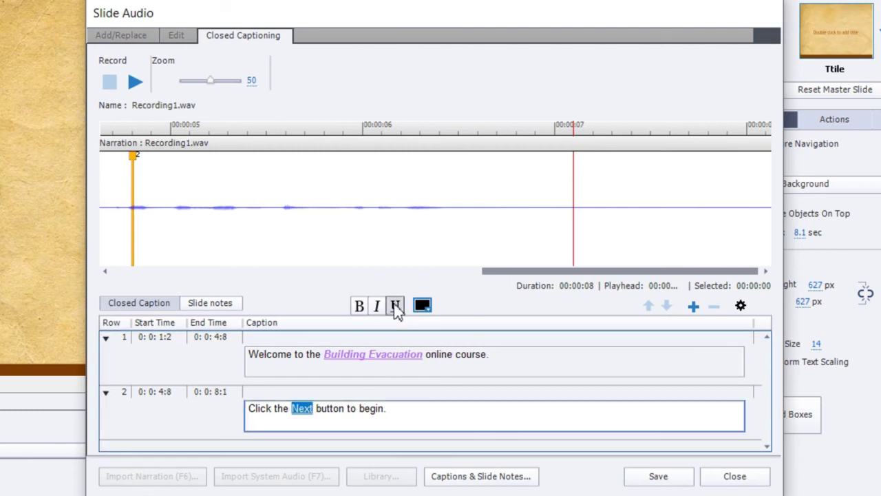
{"action": "left_click", "coordinate": [399, 413]}
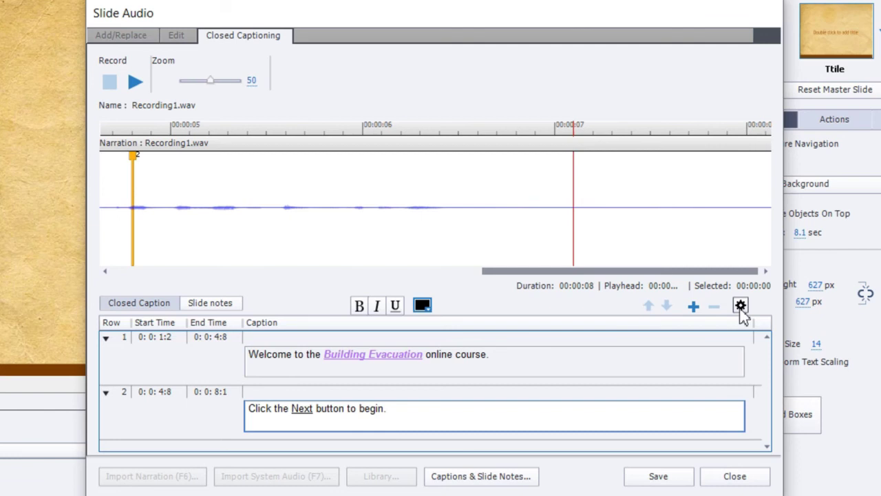
Open the closed caption settings and reset Slide 1's caption formatting to the project settings.
{"action": "left_click", "coordinate": [740, 306]}
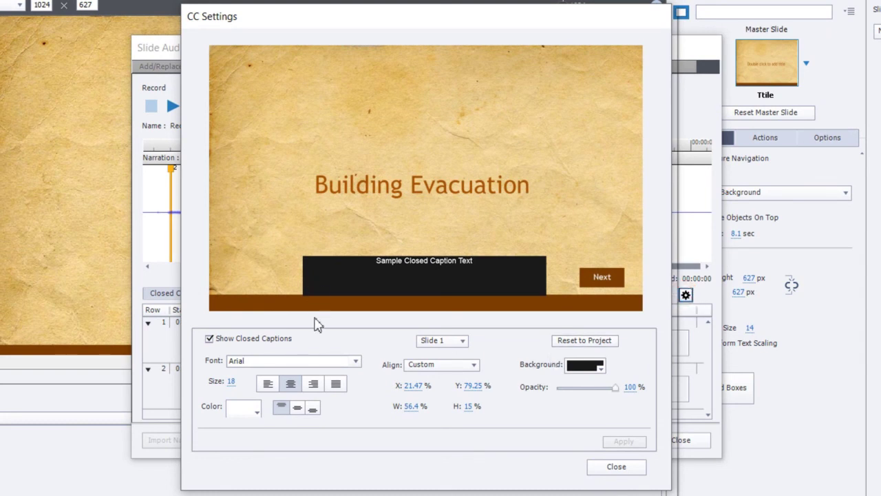
{"action": "left_click", "coordinate": [209, 339]}
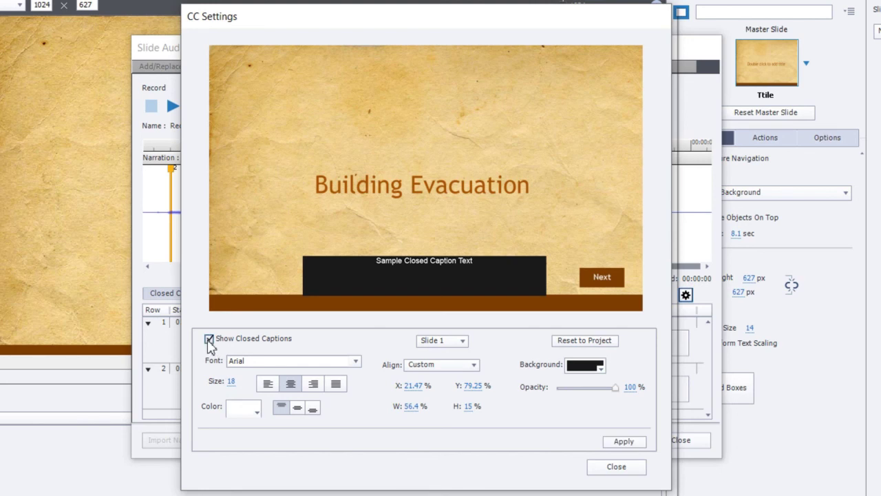
{"action": "left_click", "coordinate": [456, 342]}
{"action": "left_click", "coordinate": [458, 344]}
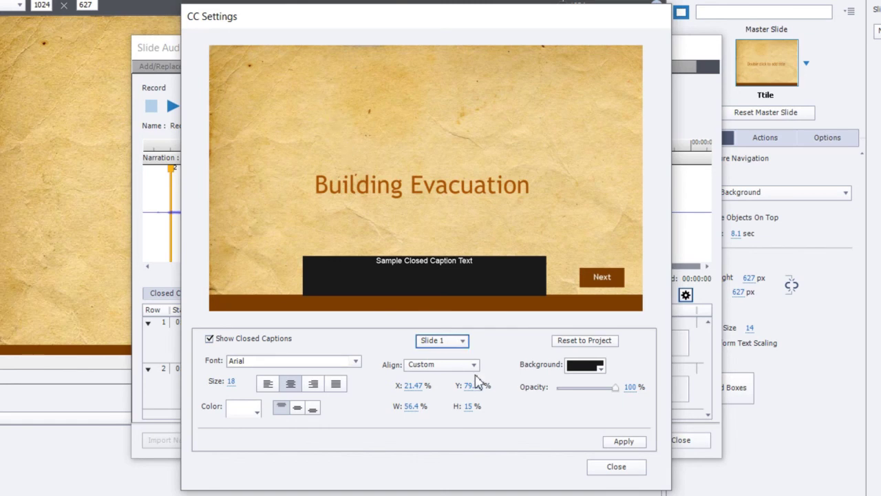
{"action": "left_click", "coordinate": [582, 341]}
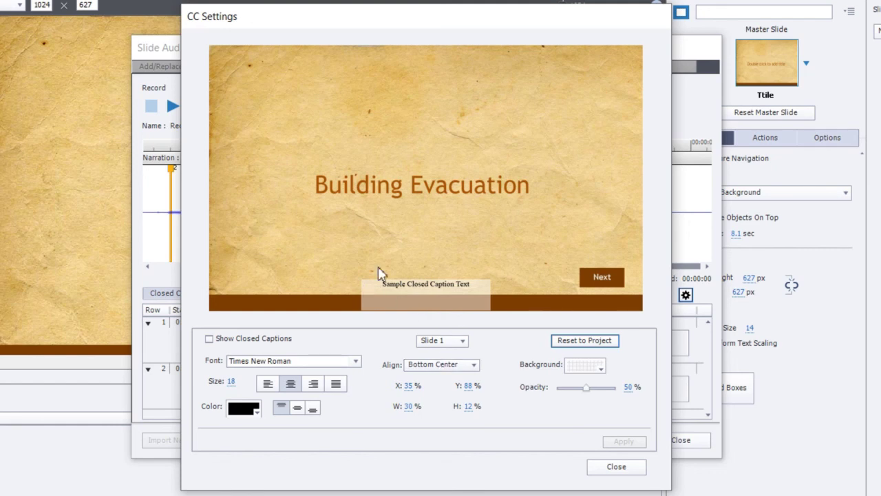
Try the Top Left, Top Center, Top Right and Middle Left alignments for Slide 1's caption box.
{"action": "left_click", "coordinate": [438, 369]}
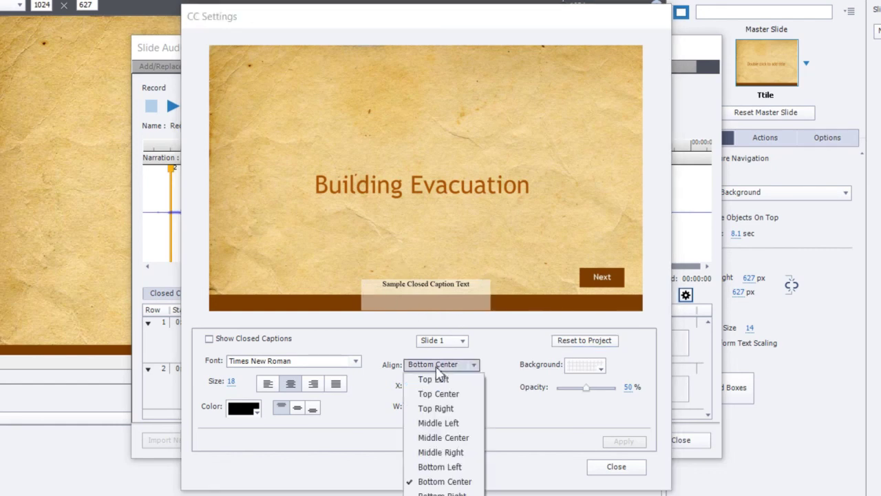
{"action": "left_click", "coordinate": [442, 380]}
{"action": "left_click", "coordinate": [444, 366]}
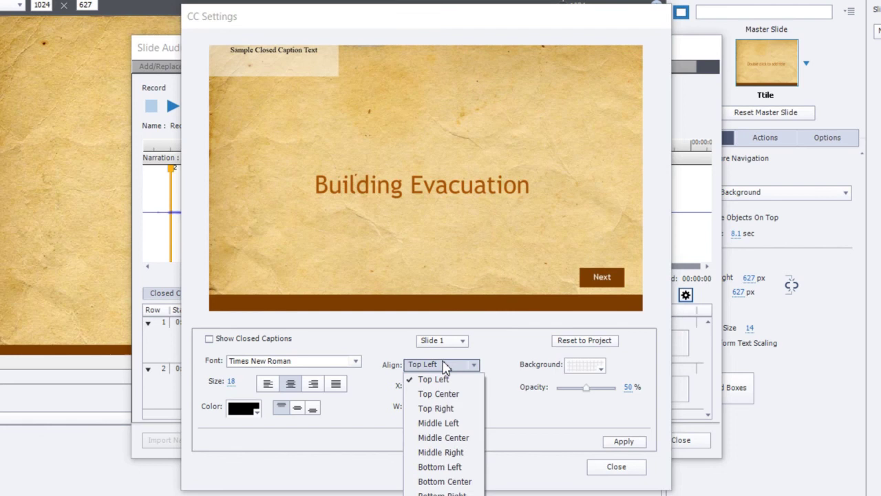
{"action": "left_click", "coordinate": [443, 393]}
{"action": "left_click", "coordinate": [449, 367]}
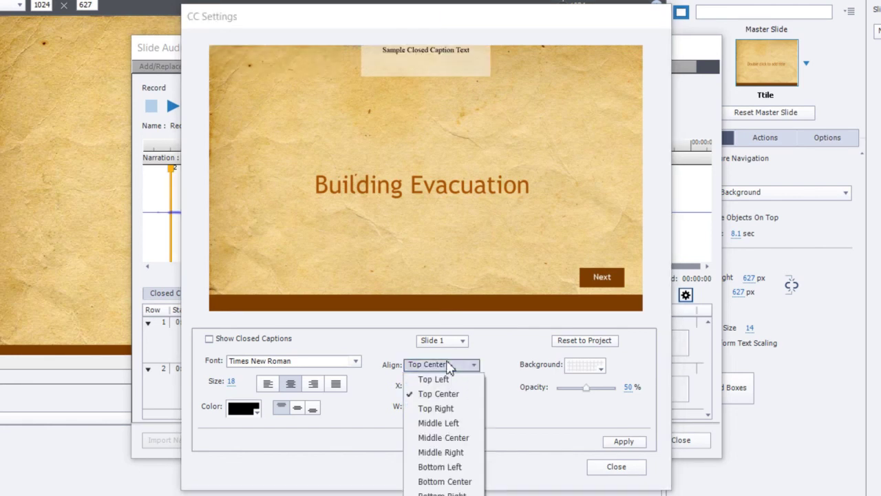
{"action": "left_click", "coordinate": [441, 408]}
{"action": "left_click", "coordinate": [448, 365]}
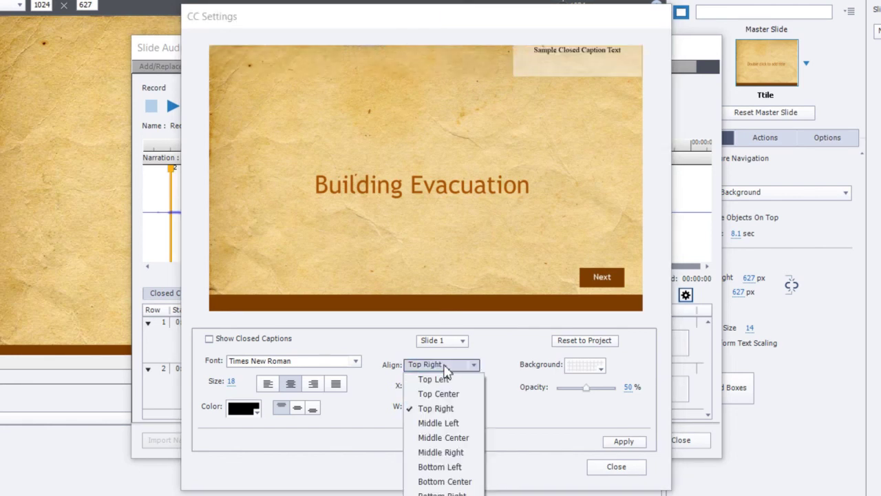
{"action": "left_click", "coordinate": [447, 421]}
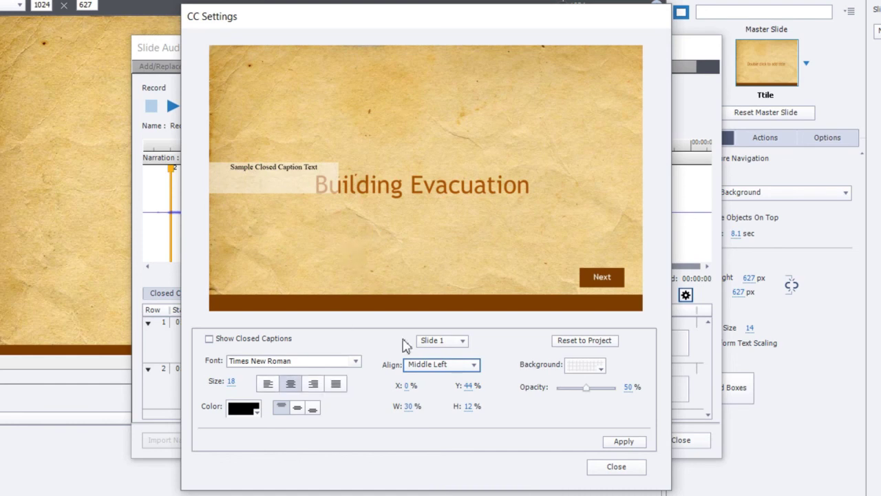
Move the caption box to about X 24.49%, Y 80.75%, just above the slide's brown bar, and widen it to about 49.6%.
{"action": "left_click_drag", "start_coordinate": [273, 180], "coordinate": [374, 283]}
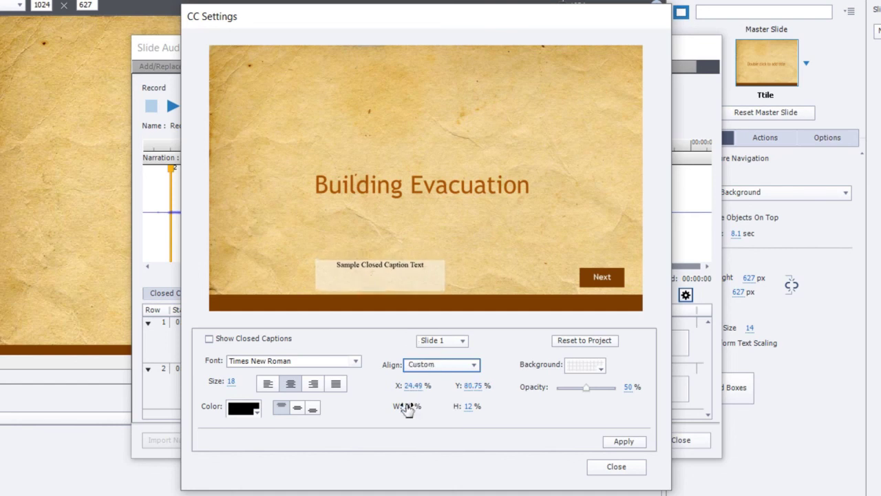
{"action": "left_click_drag", "start_coordinate": [409, 408], "coordinate": [407, 406]}
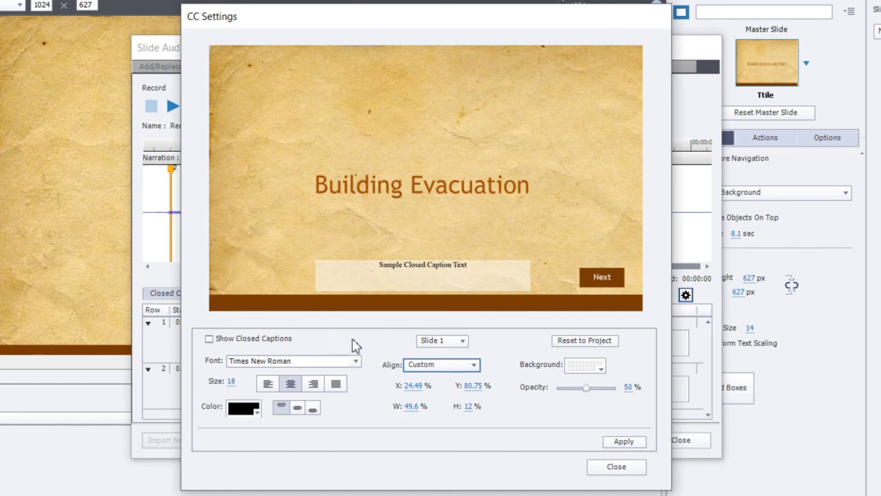
Left-align the caption text, set its size to 27 and colour it near-white.
{"action": "left_click", "coordinate": [268, 383]}
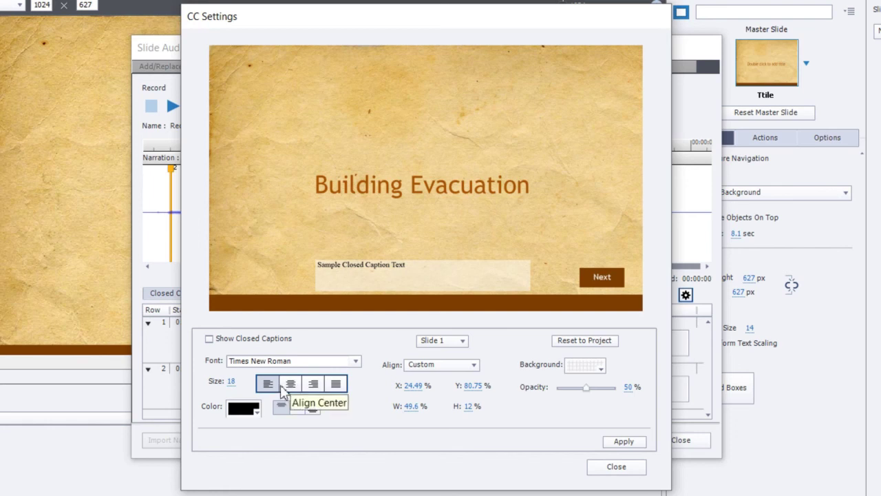
{"action": "left_click_drag", "start_coordinate": [234, 384], "coordinate": [265, 463]}
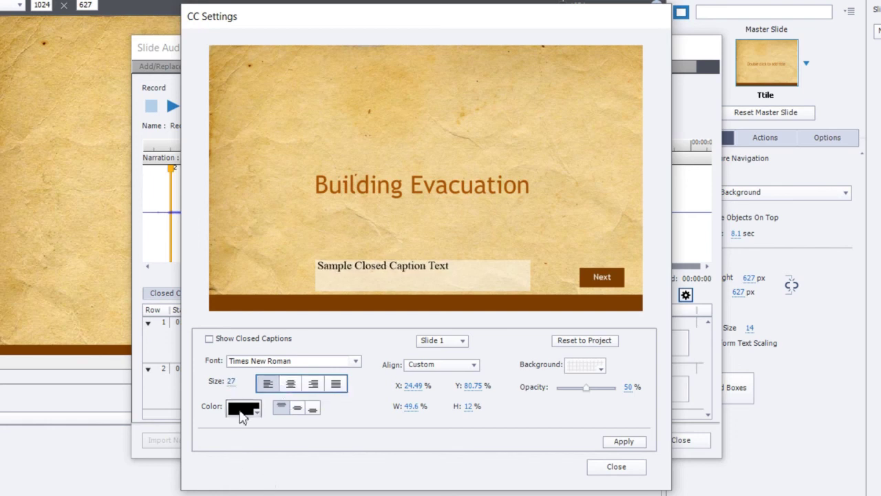
{"action": "left_click", "coordinate": [243, 410]}
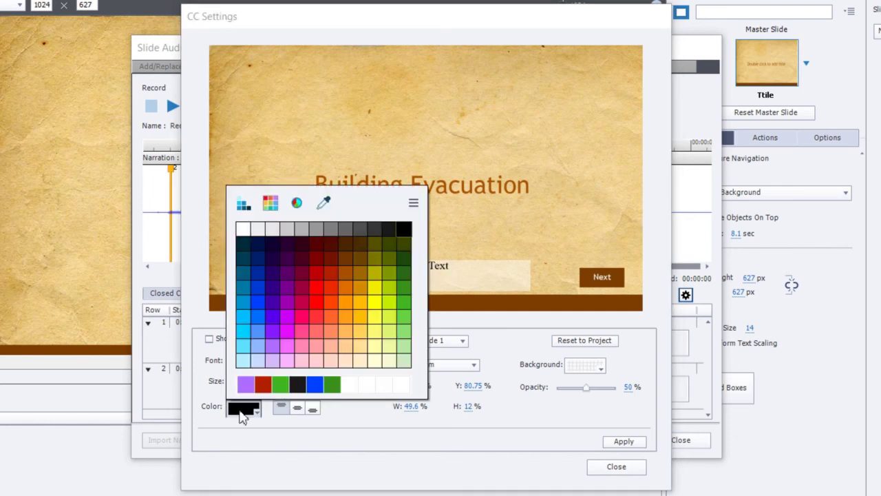
{"action": "left_click", "coordinate": [252, 230]}
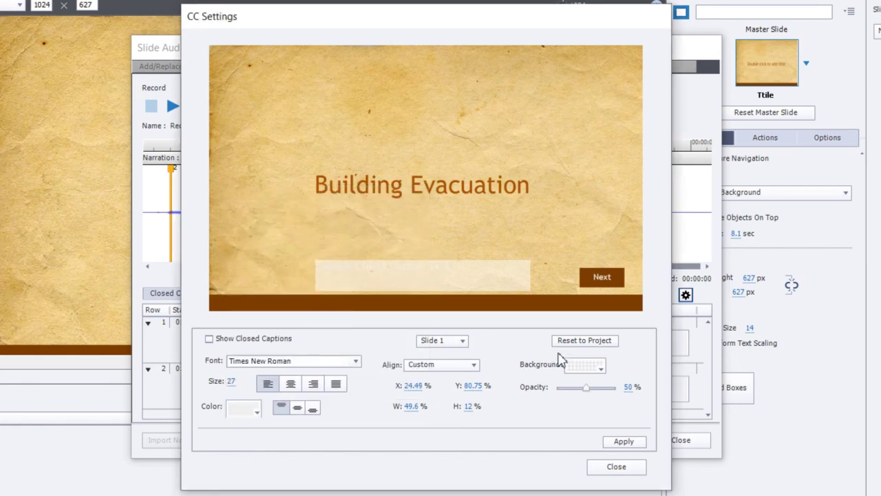
Give the caption box a near-black background at 100% opacity, apply the caption settings and close them.
{"action": "left_click", "coordinate": [589, 367]}
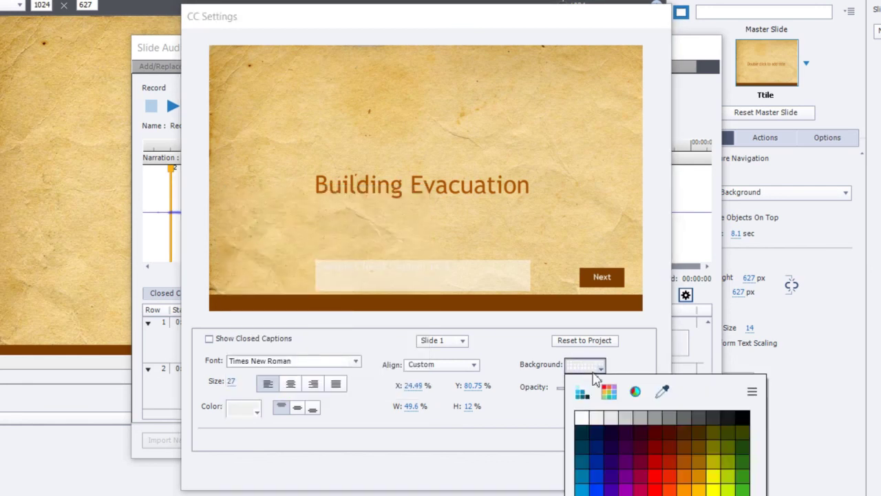
{"action": "left_click", "coordinate": [729, 417]}
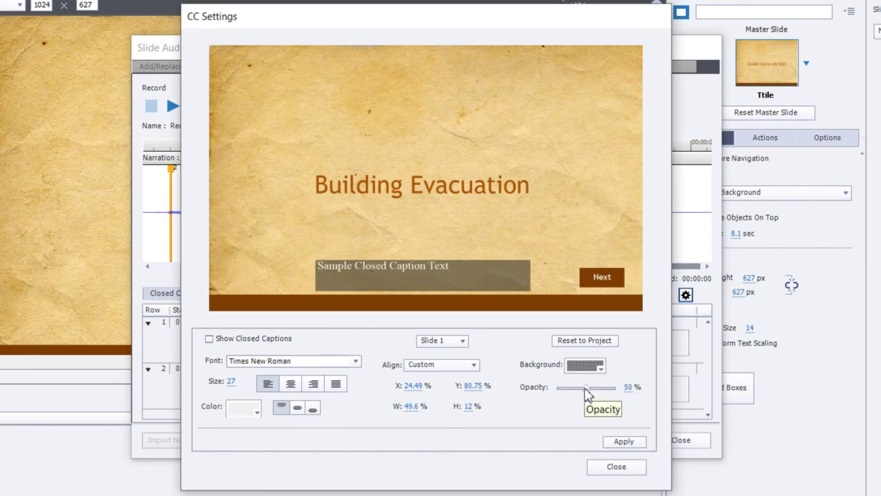
{"action": "left_click_drag", "start_coordinate": [586, 392], "coordinate": [631, 396]}
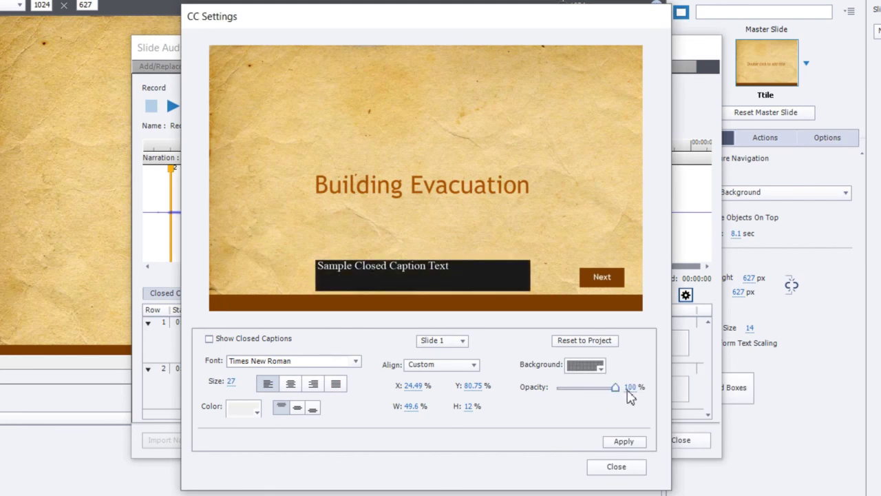
{"action": "left_click", "coordinate": [632, 443]}
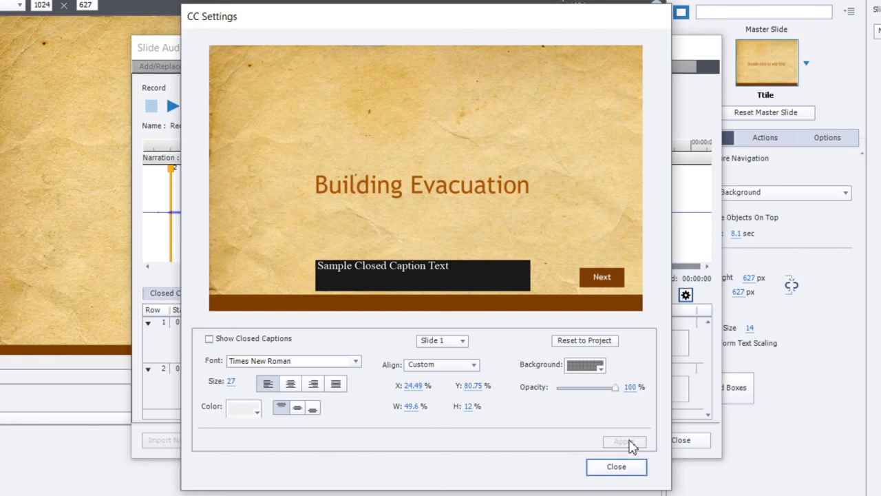
{"action": "left_click", "coordinate": [615, 467]}
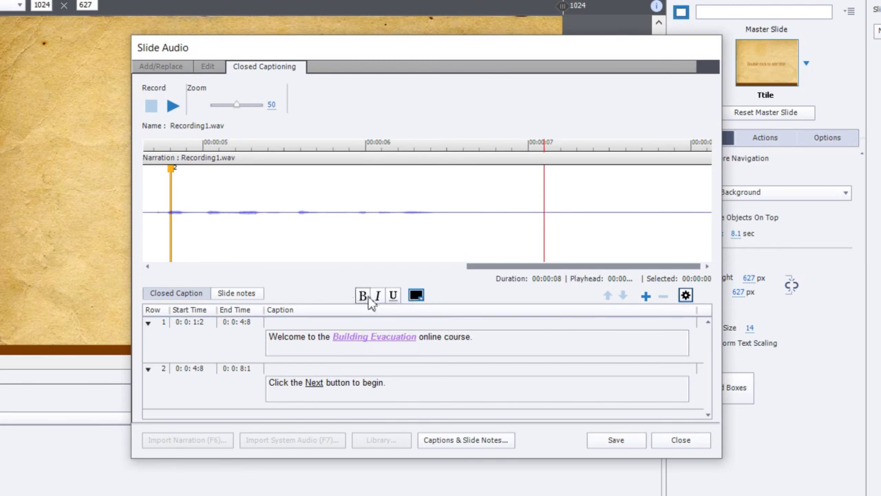
Save the slide audio's closed captions, close the slide audio window and preview the whole project.
{"action": "left_click", "coordinate": [618, 444]}
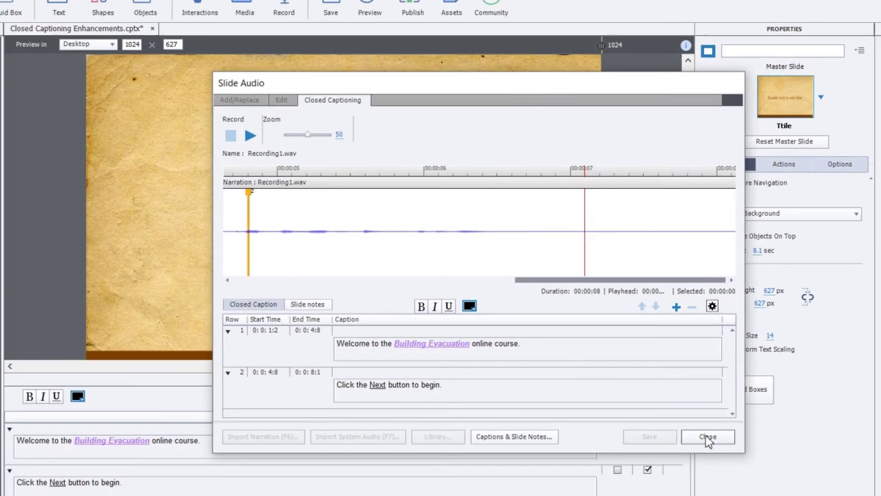
{"action": "left_click", "coordinate": [708, 437]}
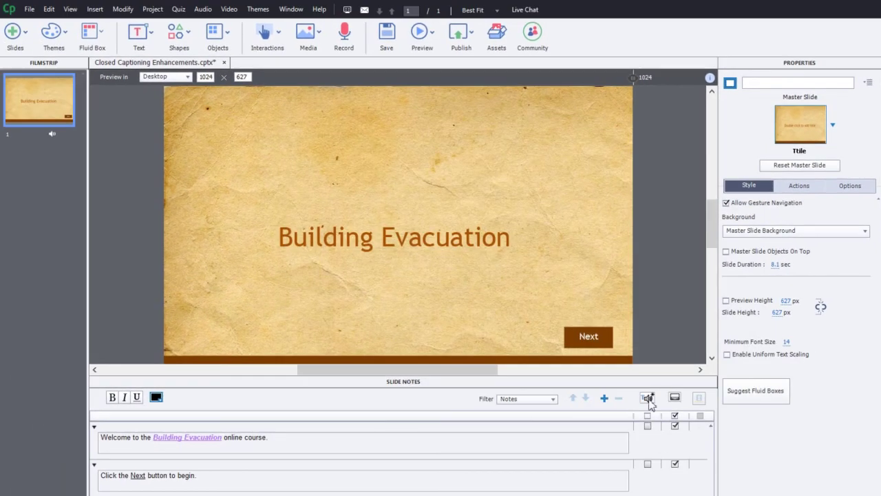
{"action": "left_click", "coordinate": [431, 35]}
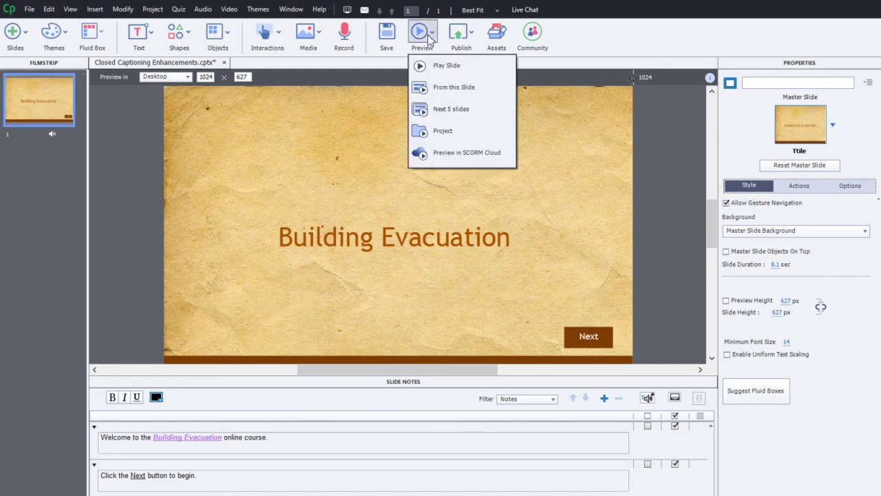
{"action": "left_click", "coordinate": [441, 133]}
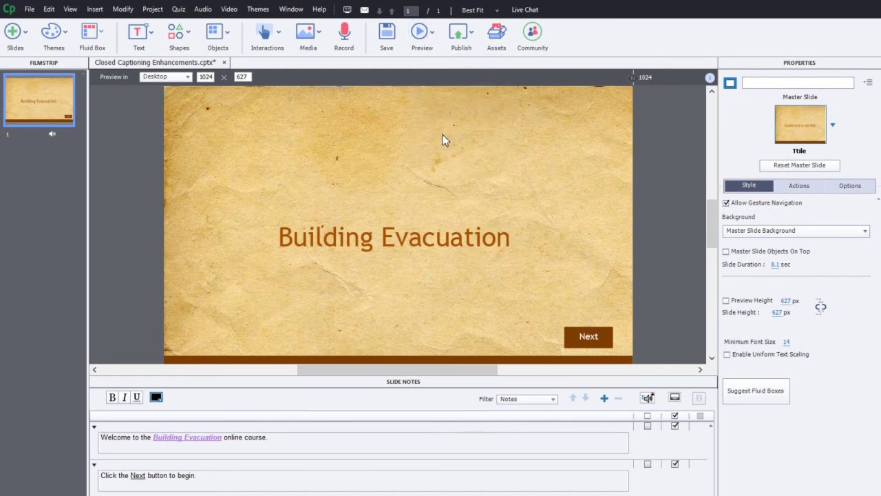